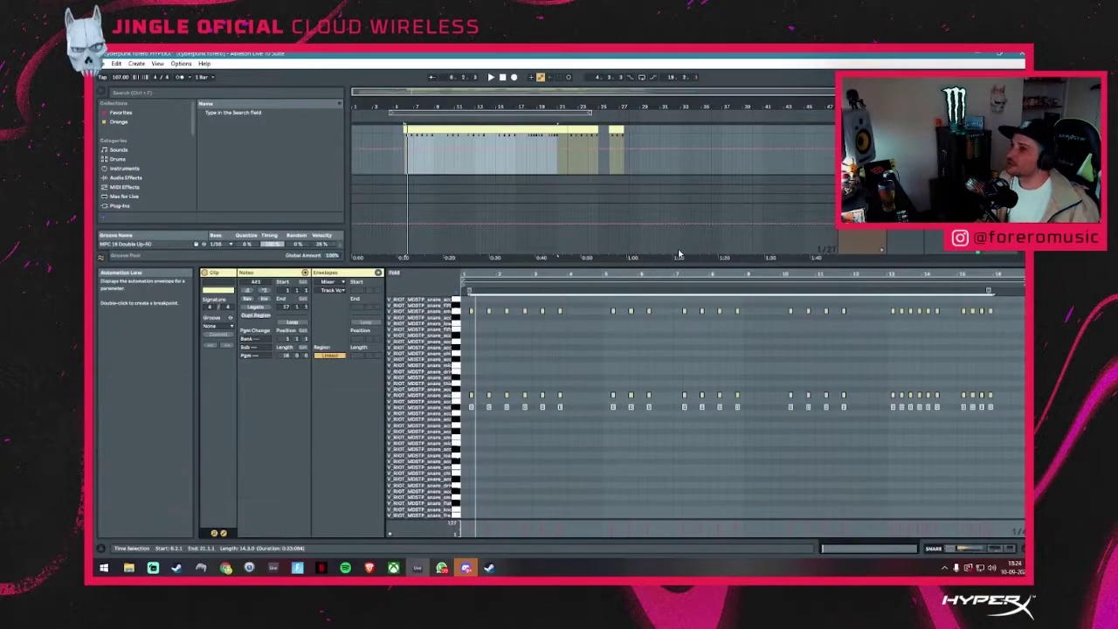
Step: Enlarge the arrangement area by shrinking the clip detail view and play back the drum tracks
{"action": "left_click_drag", "start_coordinate": [678, 263], "coordinate": [678, 332]}
{"action": "scroll", "coordinate": [470, 189], "scroll_direction": "up", "scroll_amount": 1}
{"action": "scroll", "coordinate": [485, 206], "scroll_direction": "up", "scroll_amount": 1}
{"action": "key", "text": "space"}
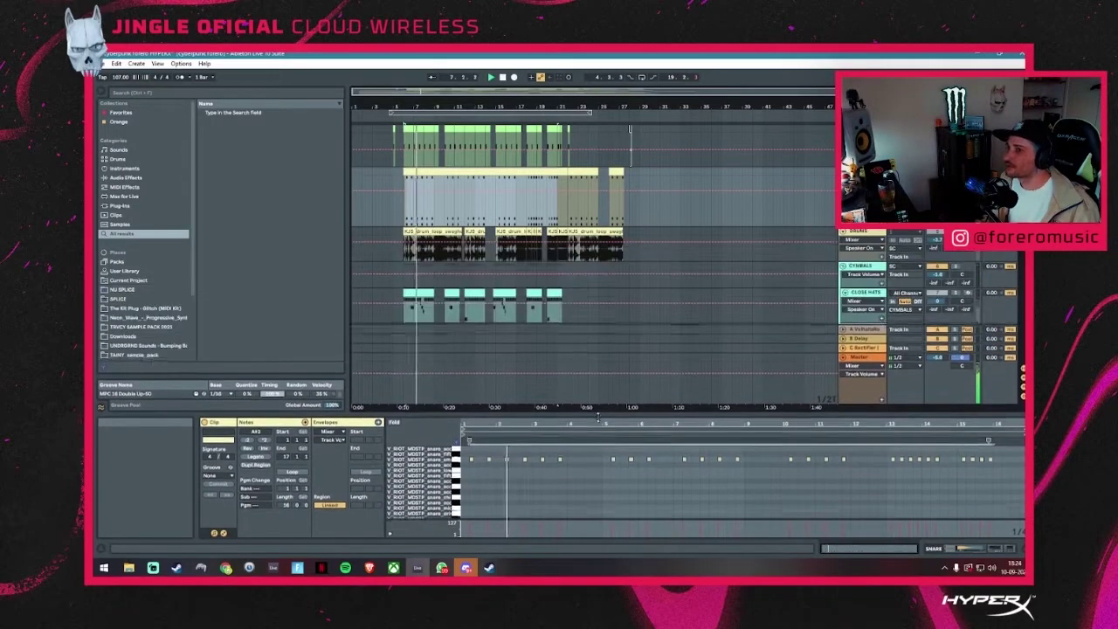
Step: Set the playhead to bar 6 on the video track, move the reference video window up over the tracks and play it
{"action": "left_click", "coordinate": [428, 295]}
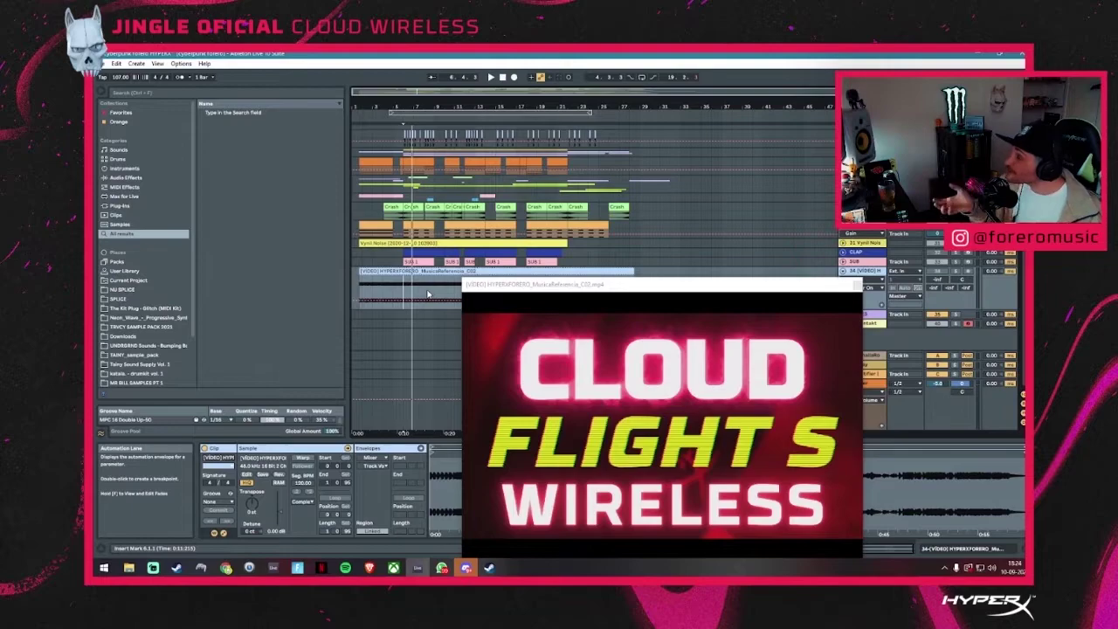
{"action": "left_click_drag", "start_coordinate": [629, 285], "coordinate": [625, 155]}
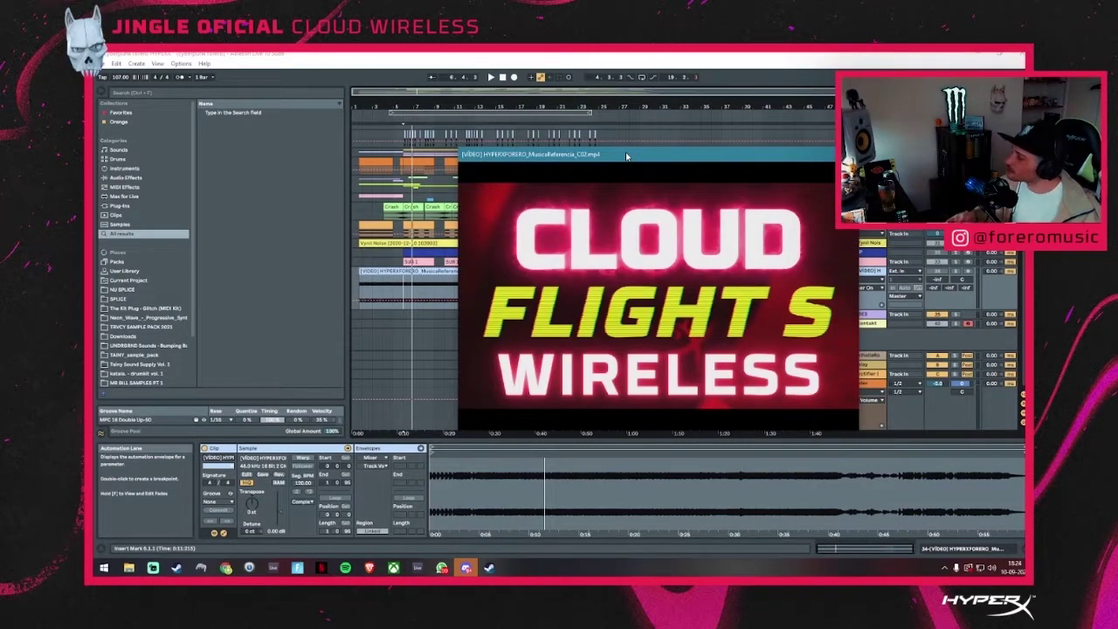
{"action": "key", "text": "space"}
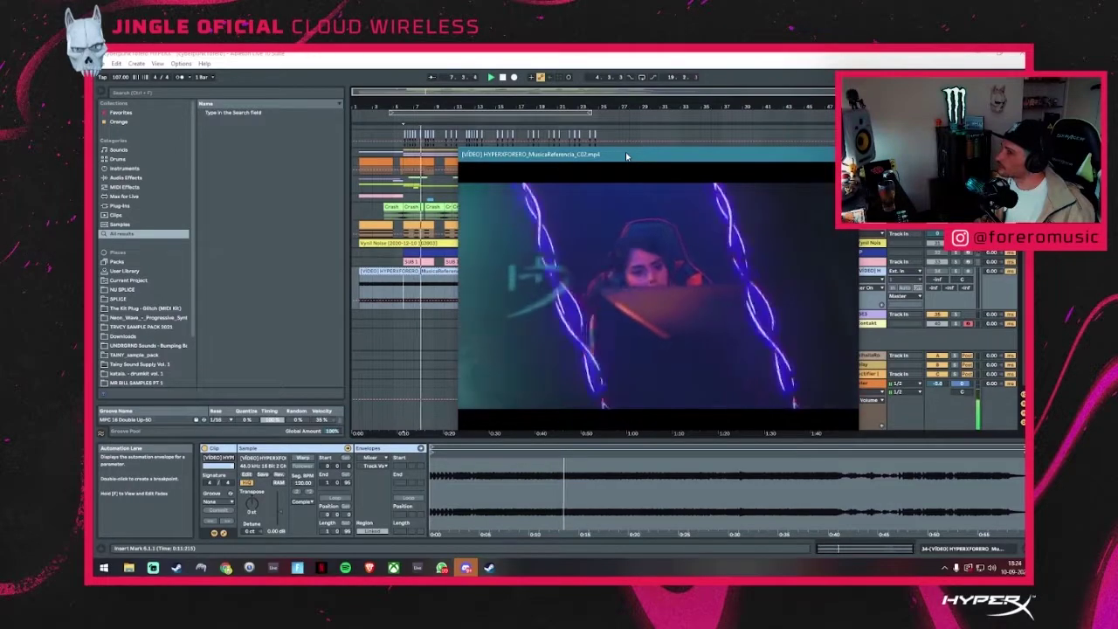
Step: Audition the drum loop tracks and the first CLOSE HATS clip from bar 6
{"action": "scroll", "coordinate": [508, 247], "scroll_direction": "up", "scroll_amount": 3}
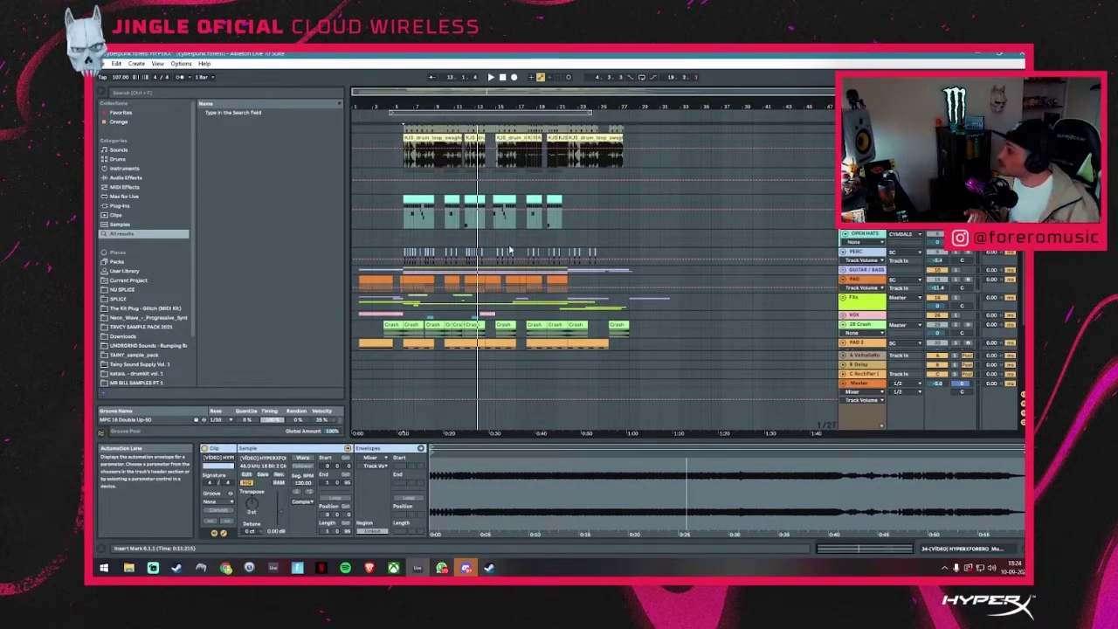
{"action": "scroll", "coordinate": [472, 214], "scroll_direction": "up", "scroll_amount": 4}
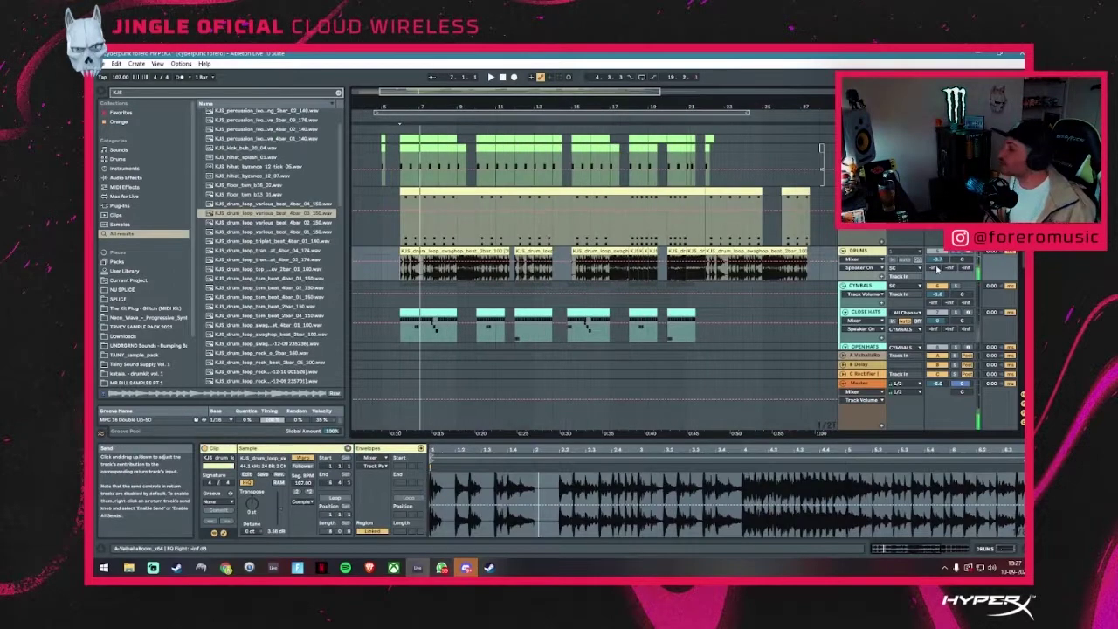
{"action": "key", "text": "space"}
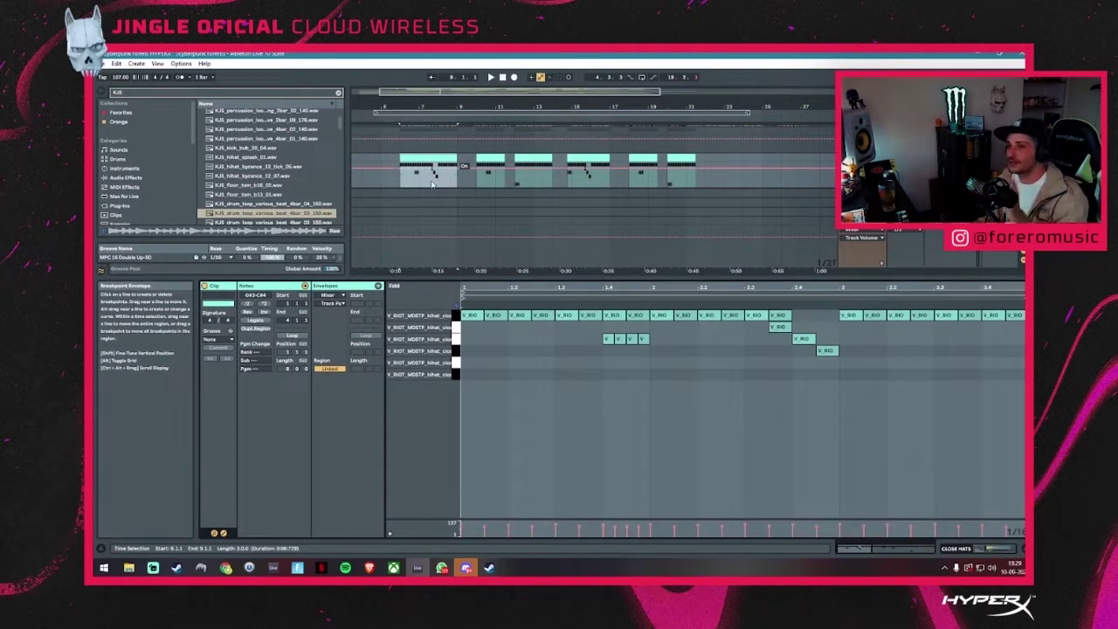
{"action": "left_click", "coordinate": [425, 201]}
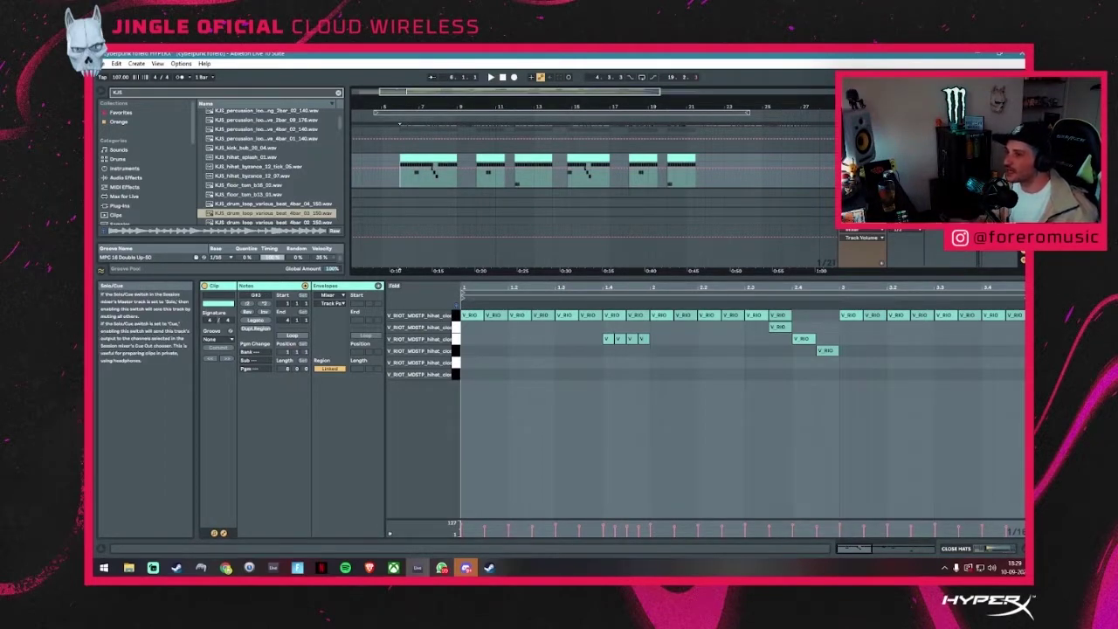
{"action": "key", "text": "space"}
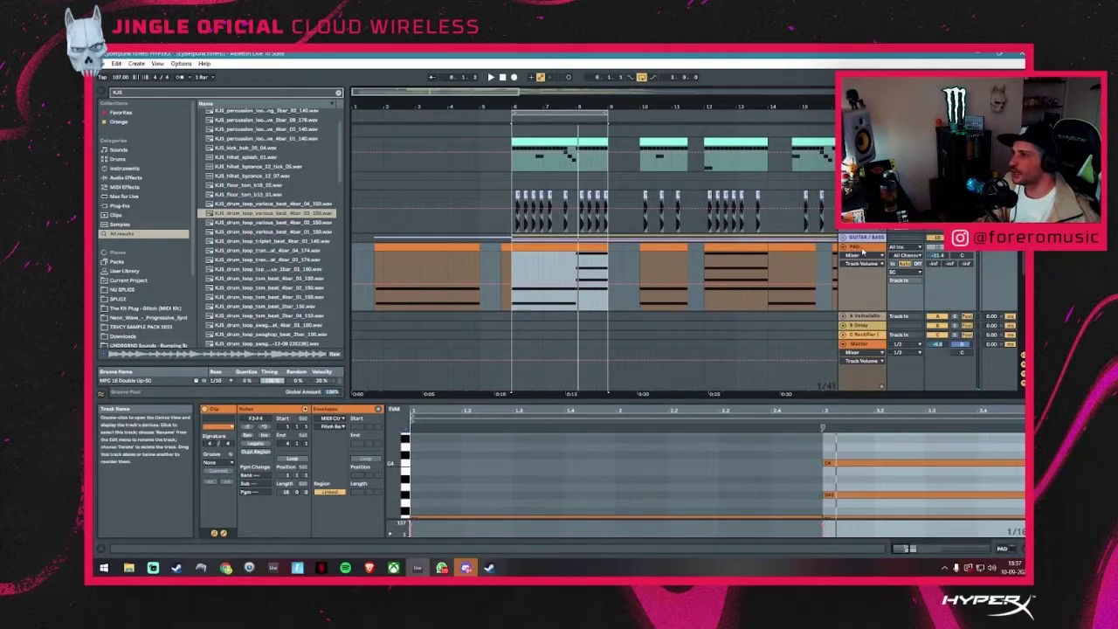
Step: Play the looped section from bar 6 to bar 9 while reviewing the percussion, hats and drum tracks
{"action": "scroll", "coordinate": [862, 251], "scroll_direction": "up", "scroll_amount": 1}
{"action": "key", "text": "space"}
{"action": "scroll", "coordinate": [821, 220], "scroll_direction": "up", "scroll_amount": 1}
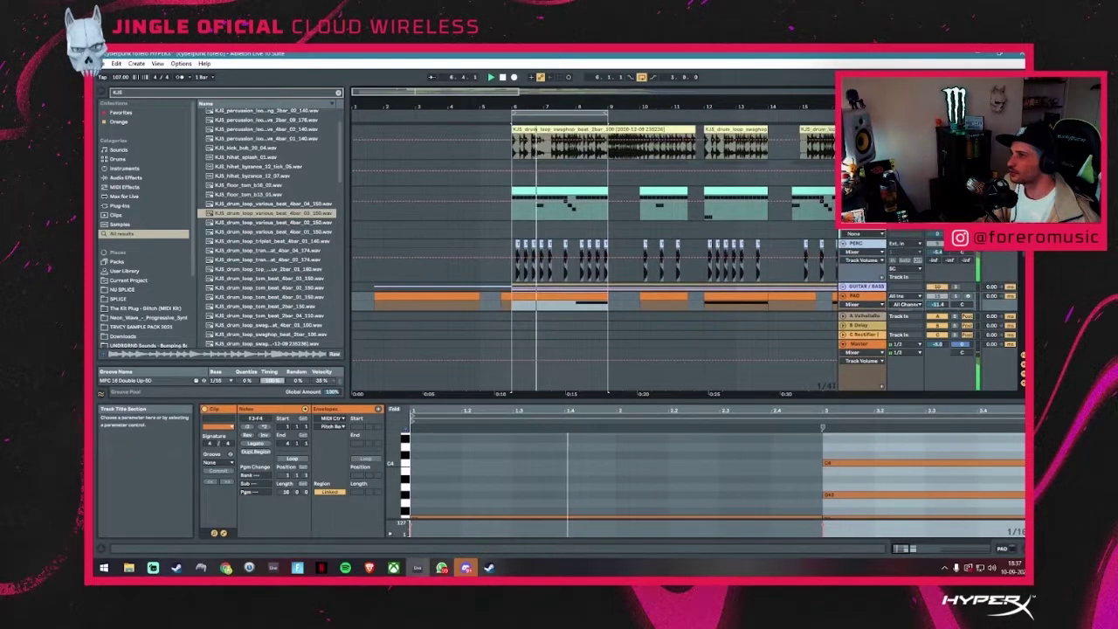
{"action": "key", "text": "space"}
{"action": "scroll", "coordinate": [939, 335], "scroll_direction": "up", "scroll_amount": 8}
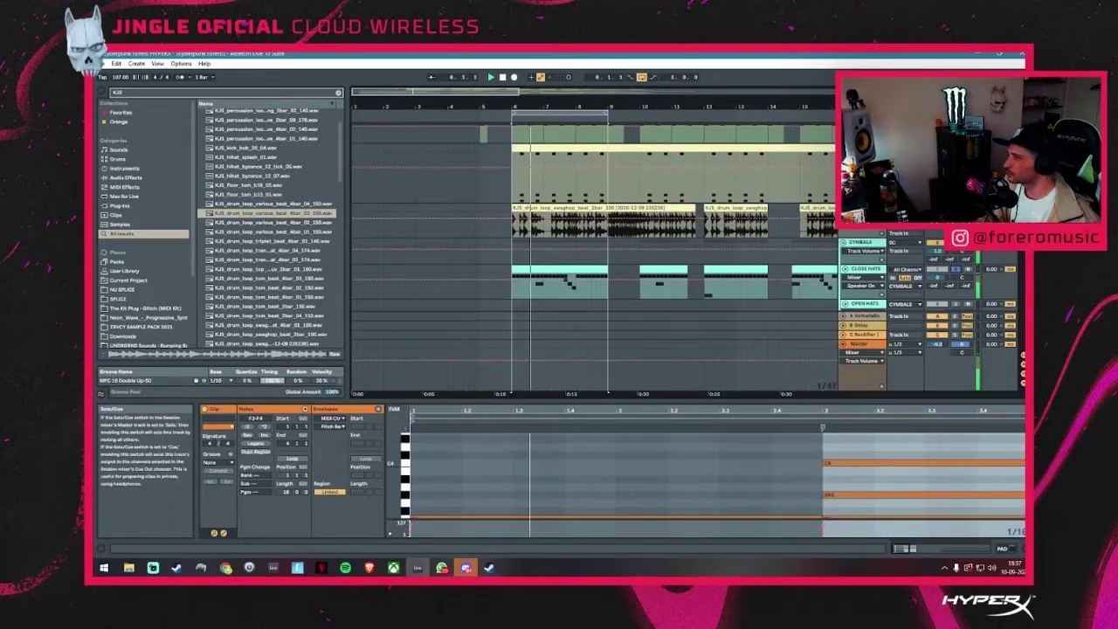
{"action": "scroll", "coordinate": [939, 234], "scroll_direction": "up", "scroll_amount": 4}
{"action": "scroll", "coordinate": [710, 254], "scroll_direction": "down", "scroll_amount": 10}
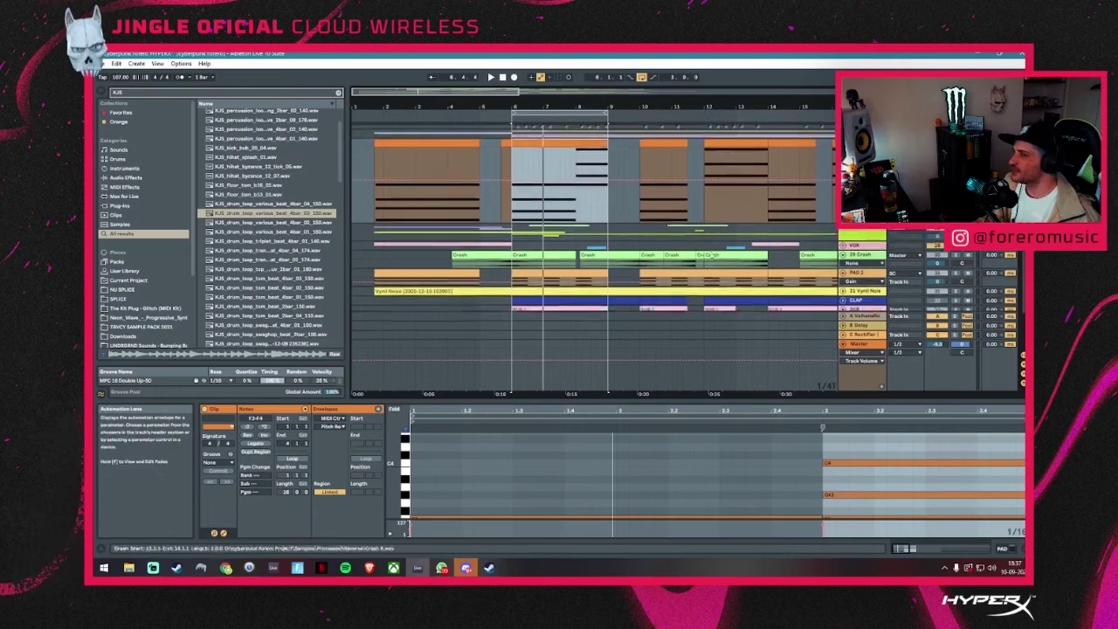
Step: Open the rhythm guitar loop clip on the GUITAR track and play it from bar 6
{"action": "scroll", "coordinate": [710, 254], "scroll_direction": "up", "scroll_amount": 10}
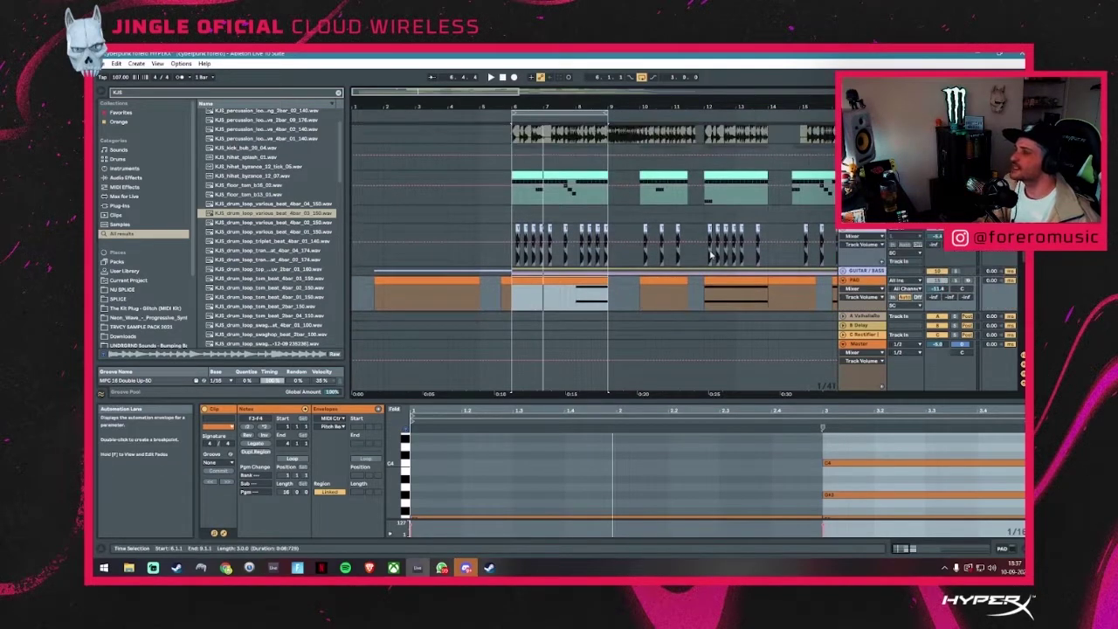
{"action": "scroll", "coordinate": [710, 255], "scroll_direction": "up", "scroll_amount": 6}
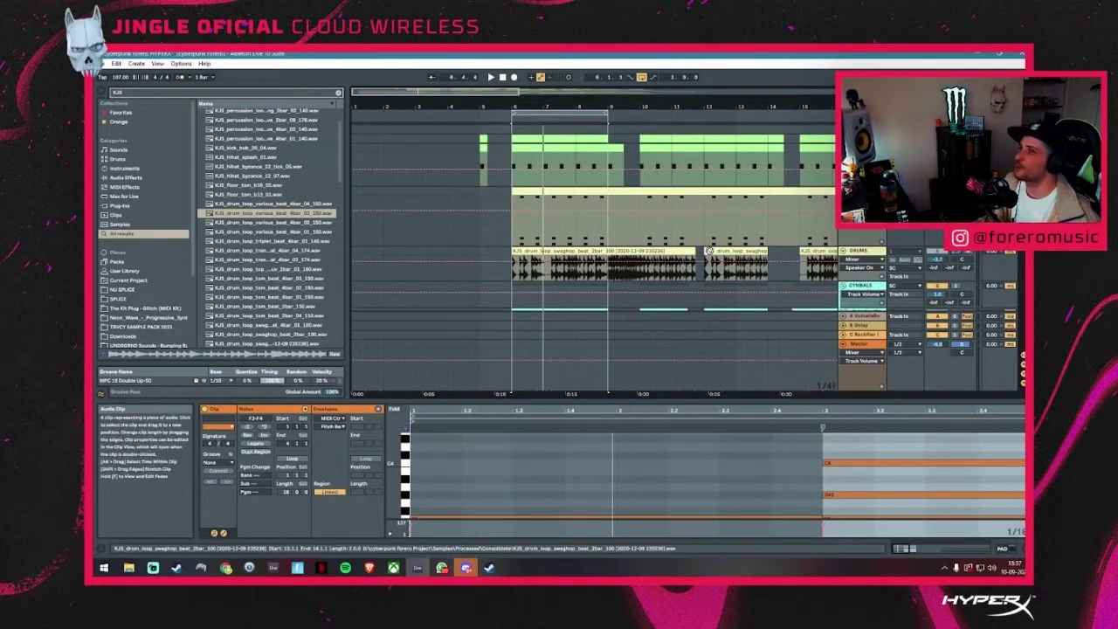
{"action": "scroll", "coordinate": [710, 254], "scroll_direction": "down", "scroll_amount": 2}
{"action": "scroll", "coordinate": [709, 256], "scroll_direction": "down", "scroll_amount": 5}
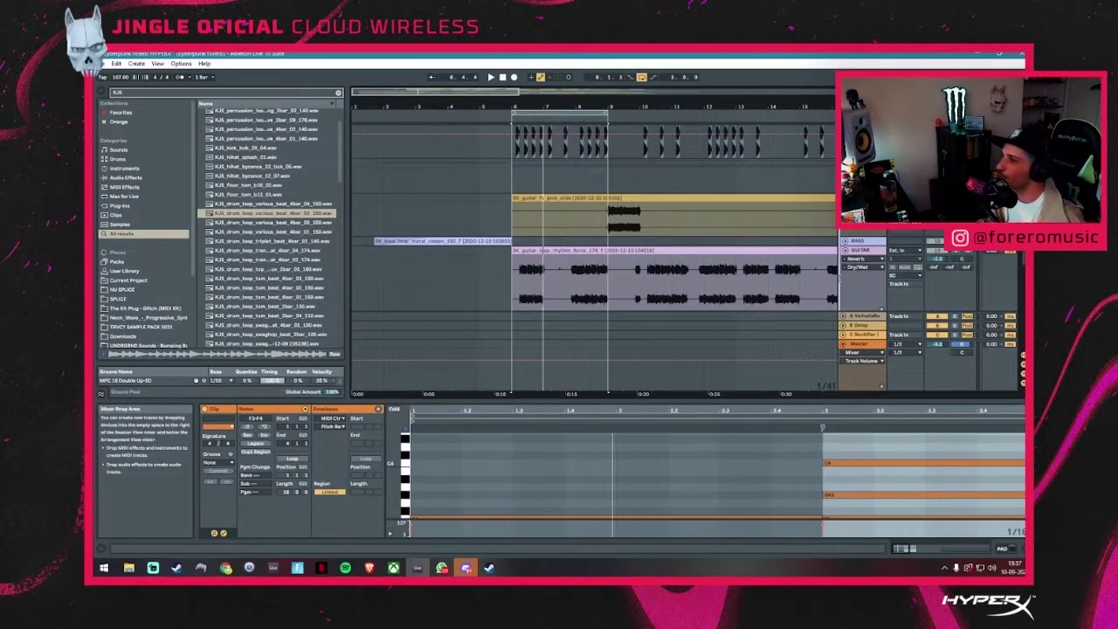
{"action": "left_click", "coordinate": [845, 251]}
{"action": "left_click", "coordinate": [601, 276]}
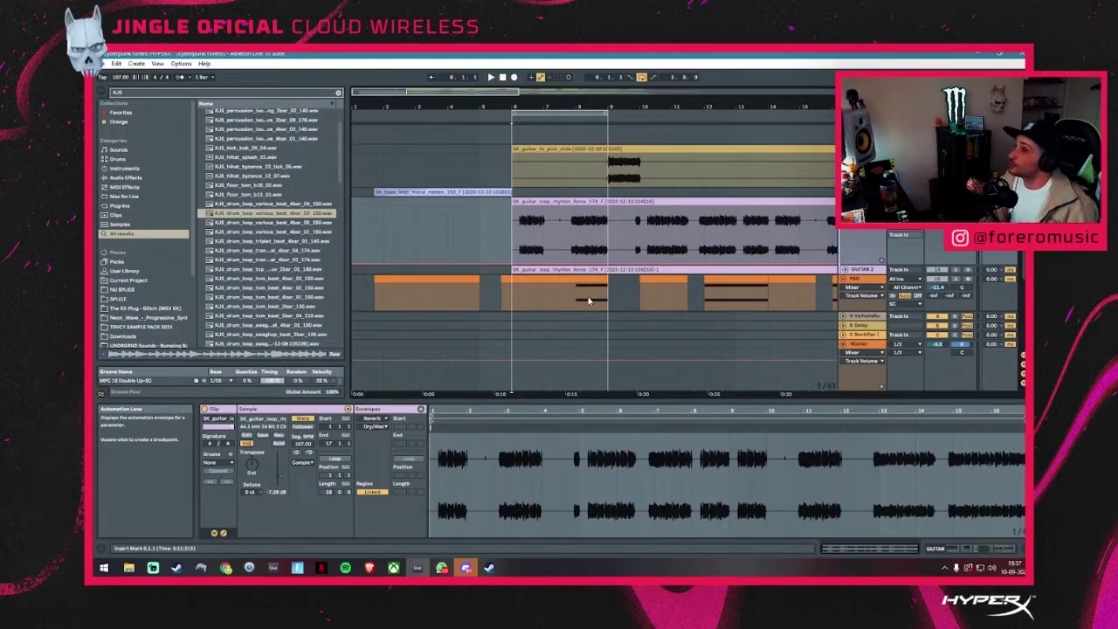
{"action": "key", "text": "space"}
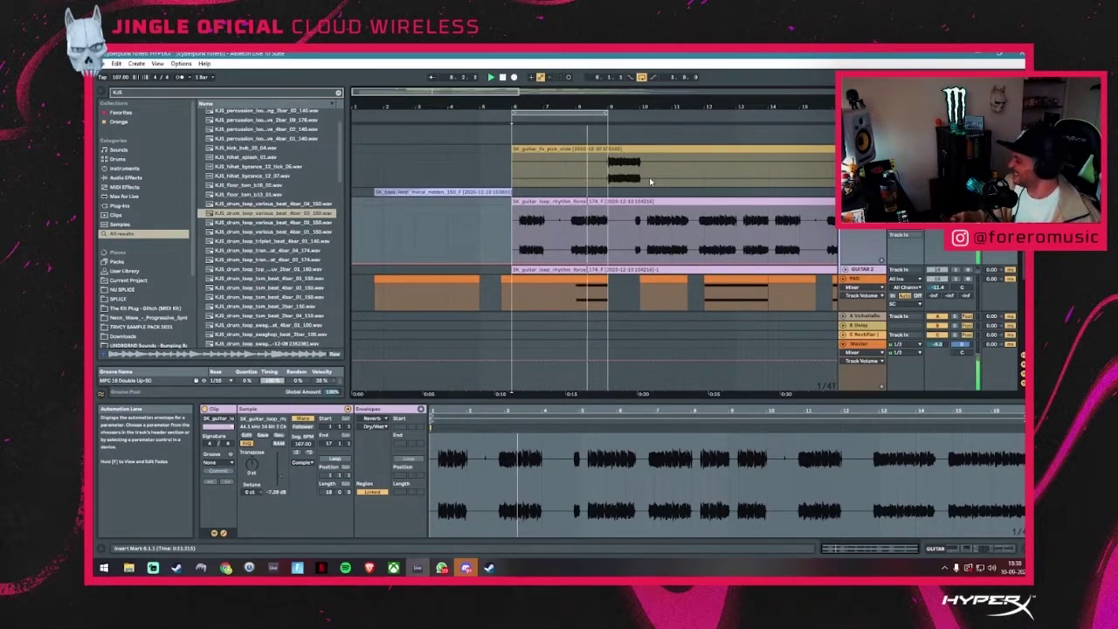
Step: Unfold and enlarge the GUITAR 2 track, solo it and play it back
{"action": "scroll", "coordinate": [830, 279], "scroll_direction": "down", "scroll_amount": 1}
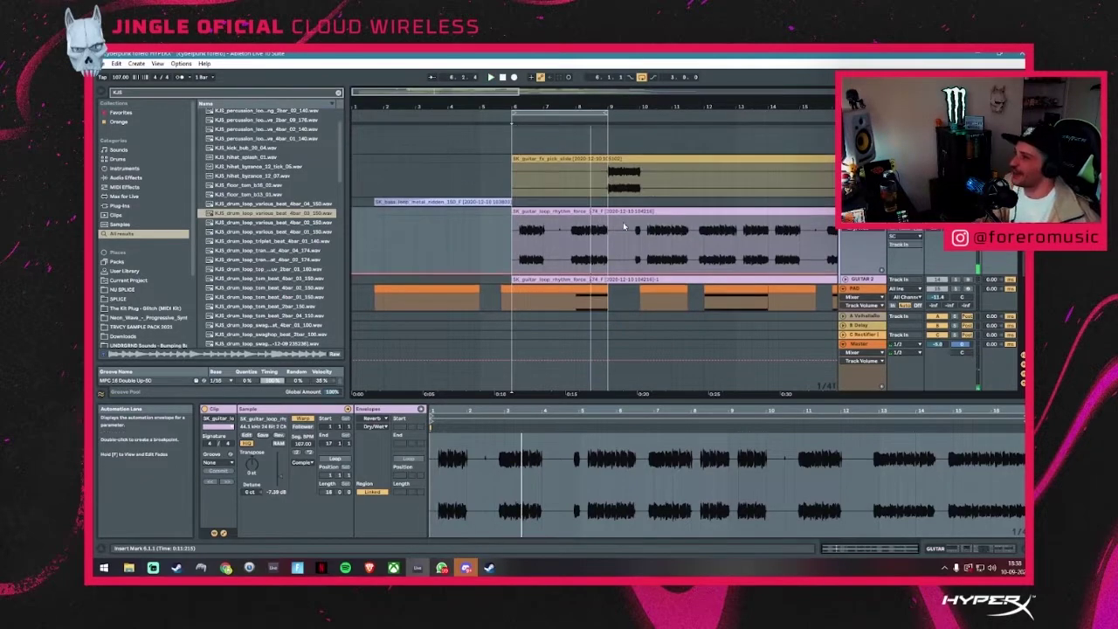
{"action": "left_click", "coordinate": [845, 260]}
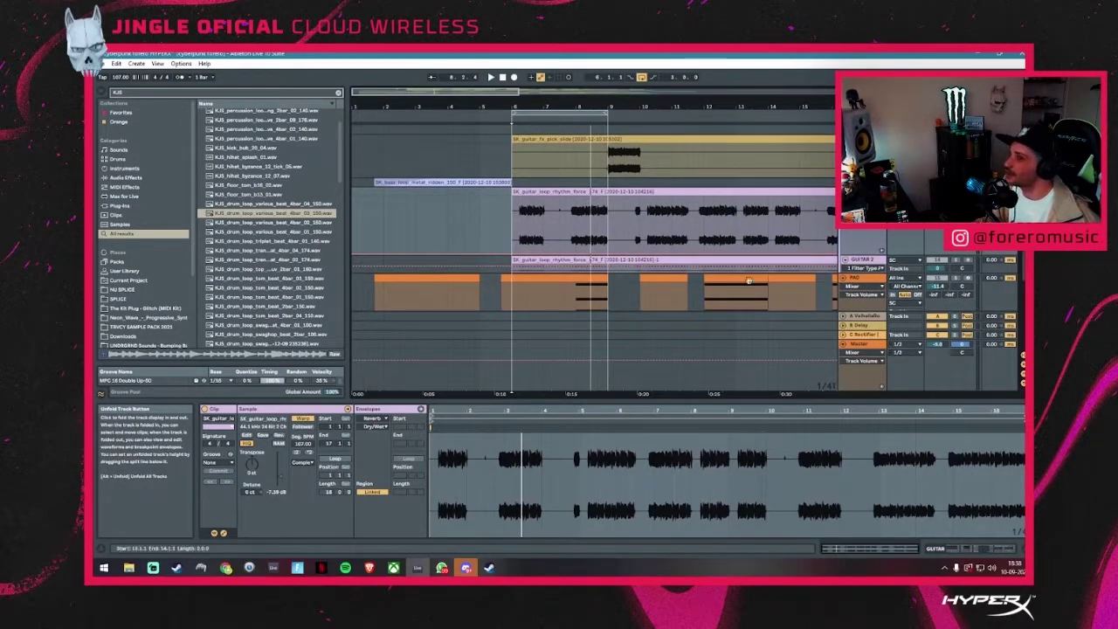
{"action": "left_click_drag", "start_coordinate": [878, 273], "coordinate": [881, 306]}
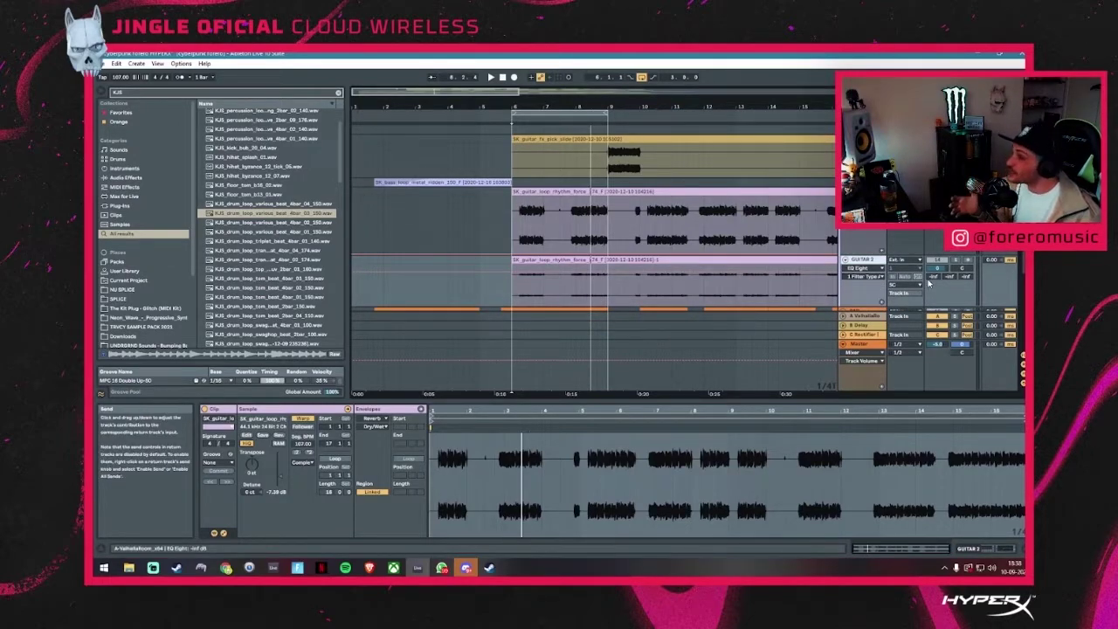
{"action": "left_click", "coordinate": [957, 260]}
{"action": "key", "text": "space"}
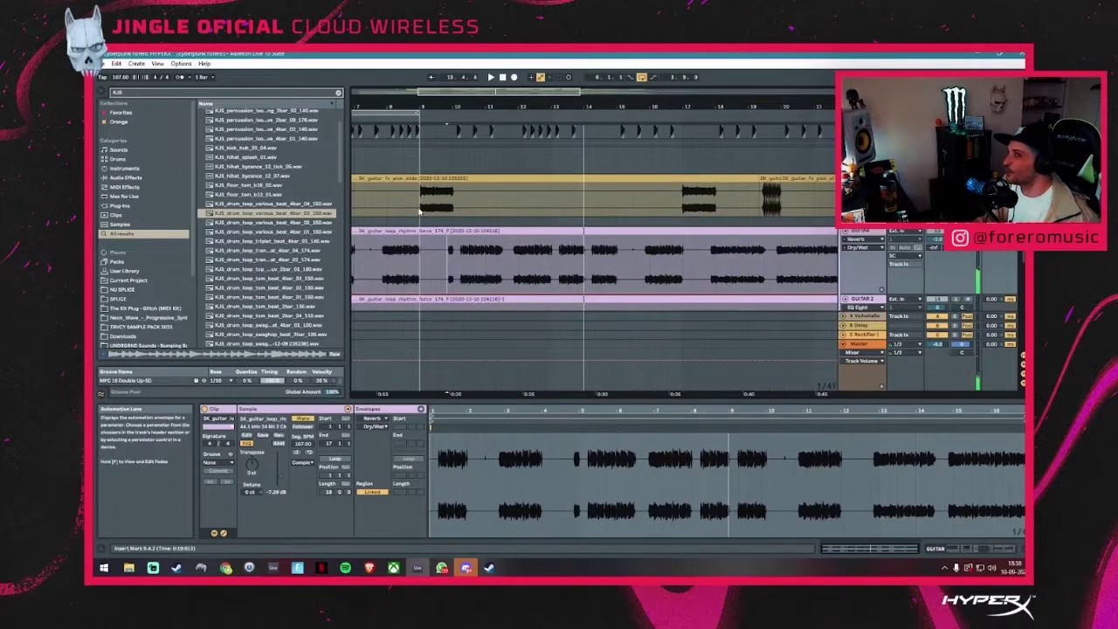
Step: Play the guitar pick slide effect from bar 9
{"action": "left_click", "coordinate": [420, 209]}
{"action": "key", "text": "space"}
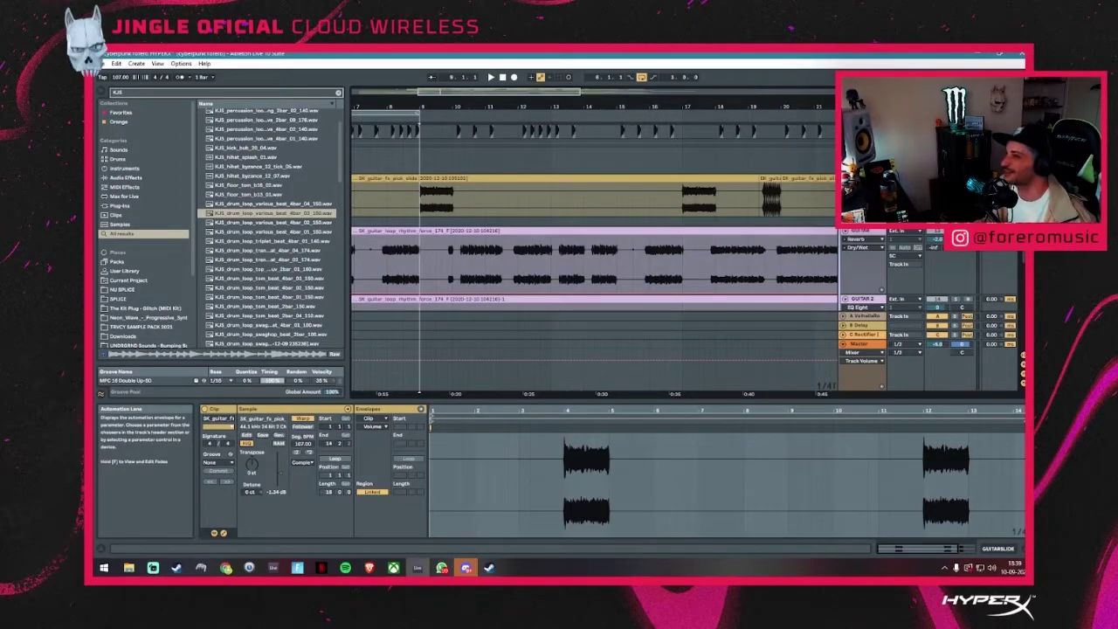
{"action": "key", "text": "space"}
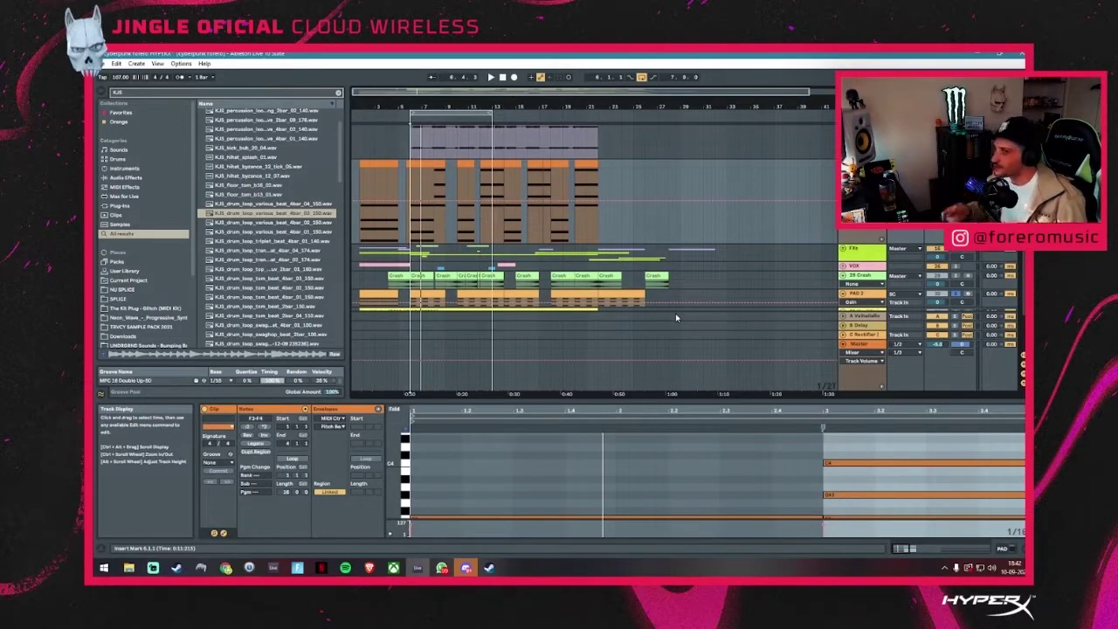
Step: Unfold the FXs group and audition the CYBERPUNK RMX clip from bar 6 and around position 7.3.1
{"action": "left_click", "coordinate": [843, 248]}
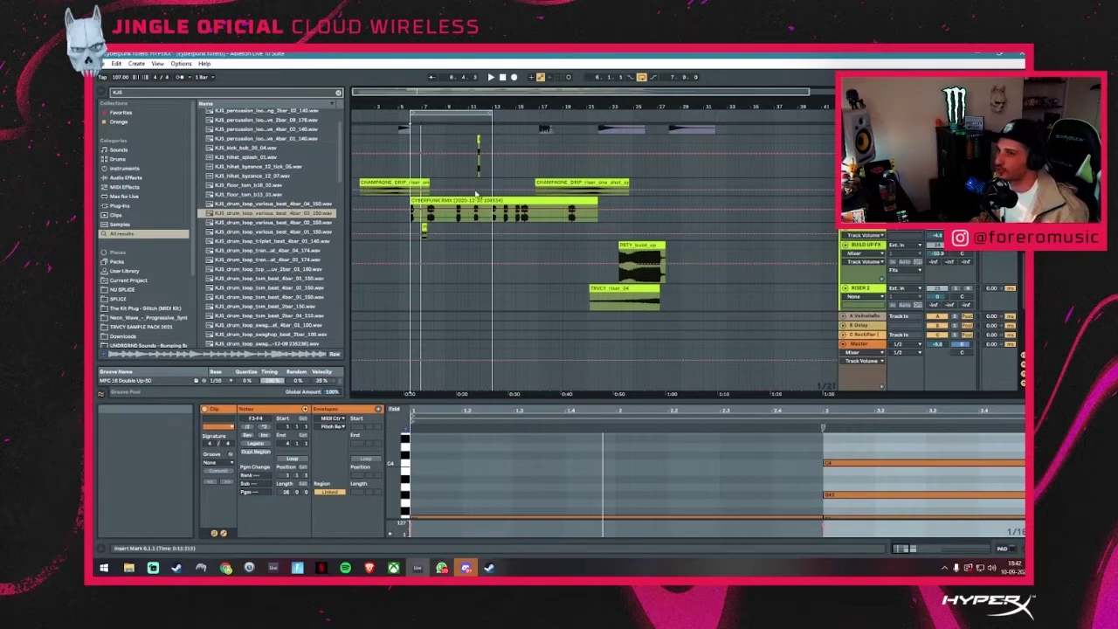
{"action": "left_click", "coordinate": [414, 218]}
{"action": "scroll", "coordinate": [412, 217], "scroll_direction": "up", "scroll_amount": 5, "text": "ctrl"}
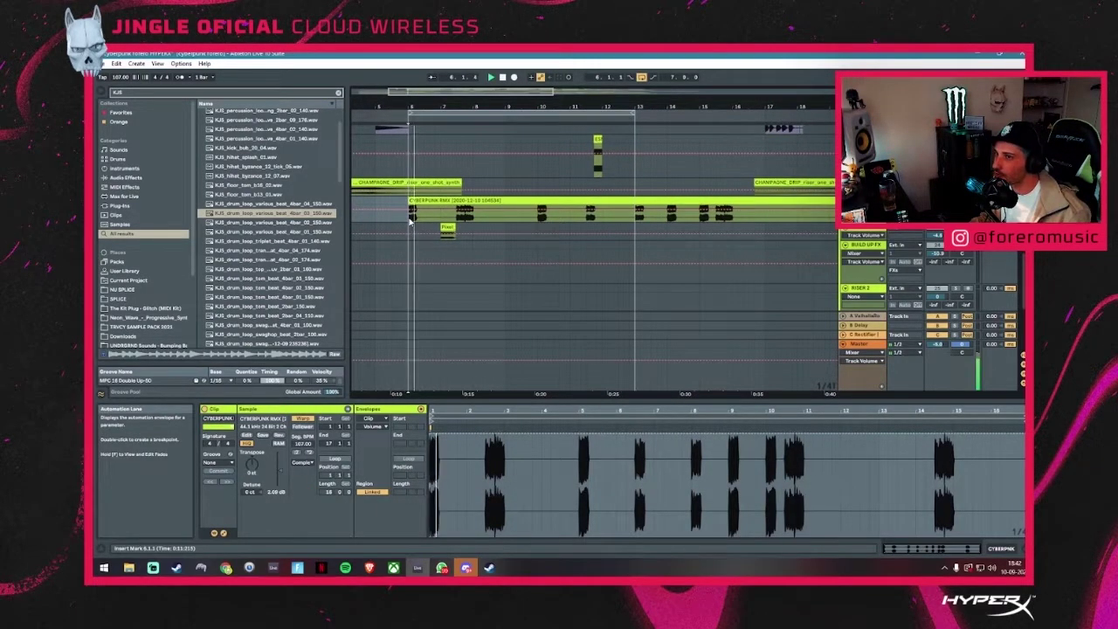
{"action": "left_click", "coordinate": [455, 223]}
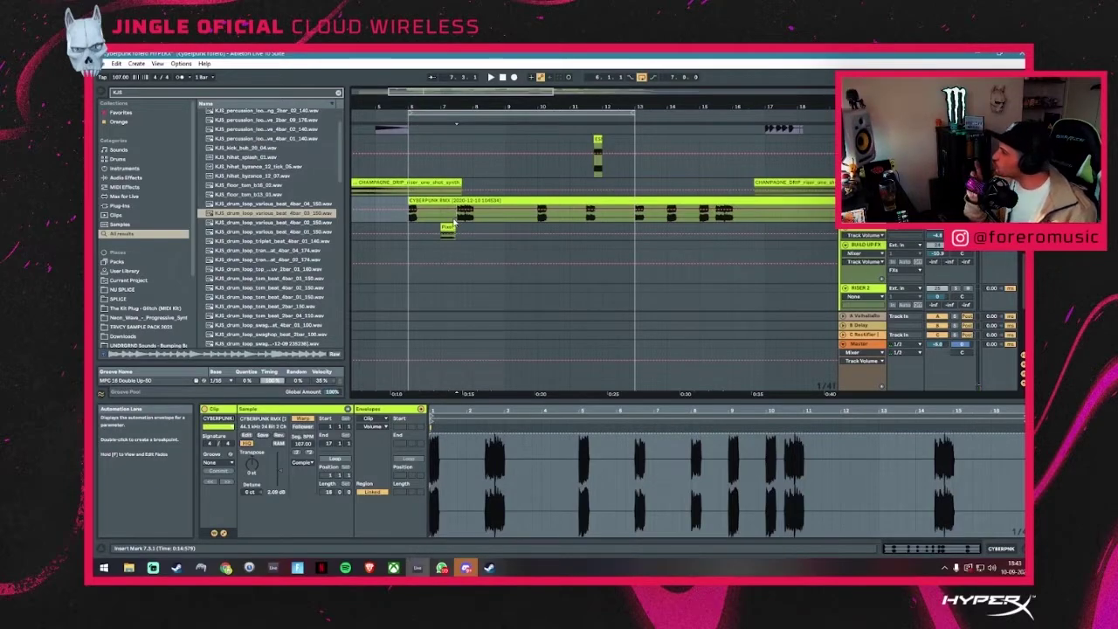
{"action": "left_click", "coordinate": [446, 228]}
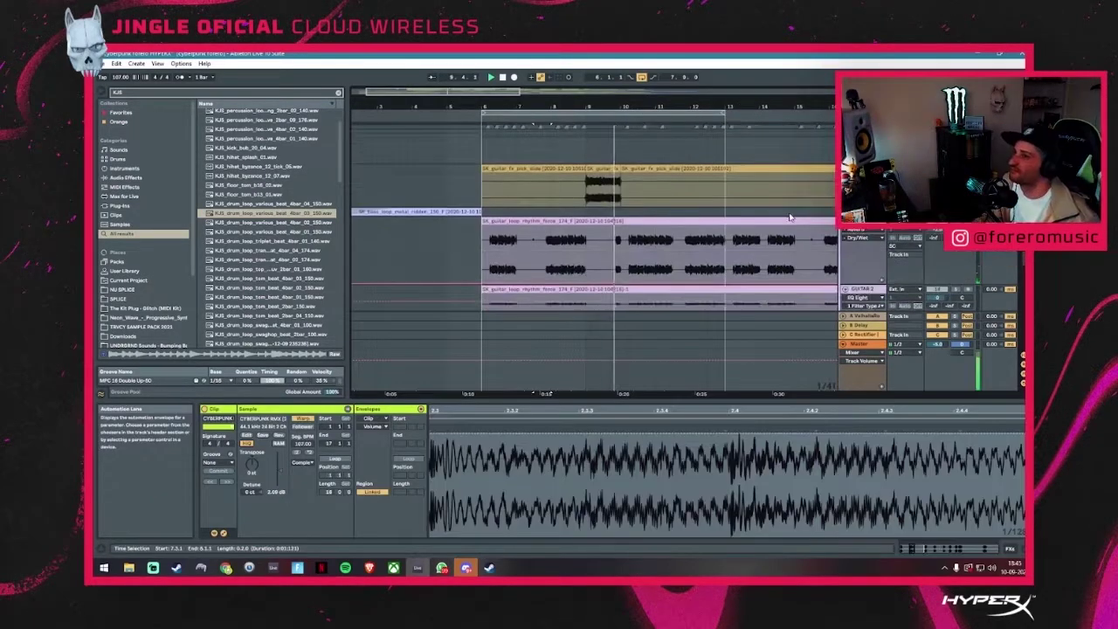
Step: Look through the guitar, percussion, pad, crash and drum tracks of the arrangement
{"action": "scroll", "coordinate": [790, 216], "scroll_direction": "down", "scroll_amount": 4}
{"action": "scroll", "coordinate": [786, 219], "scroll_direction": "up", "scroll_amount": 6}
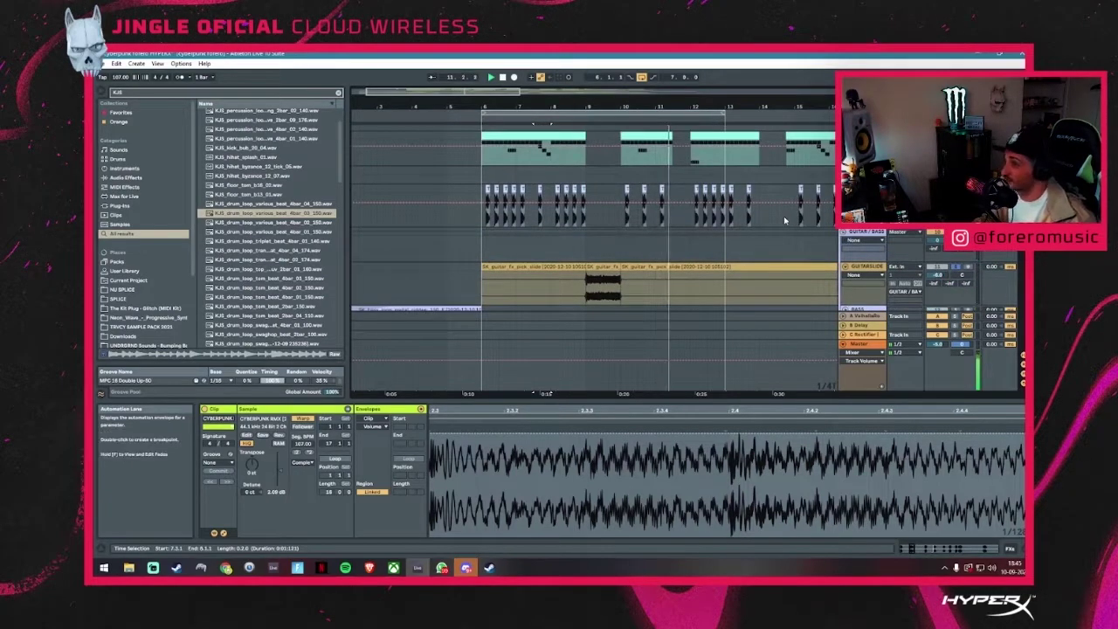
{"action": "scroll", "coordinate": [784, 220], "scroll_direction": "up", "scroll_amount": 2}
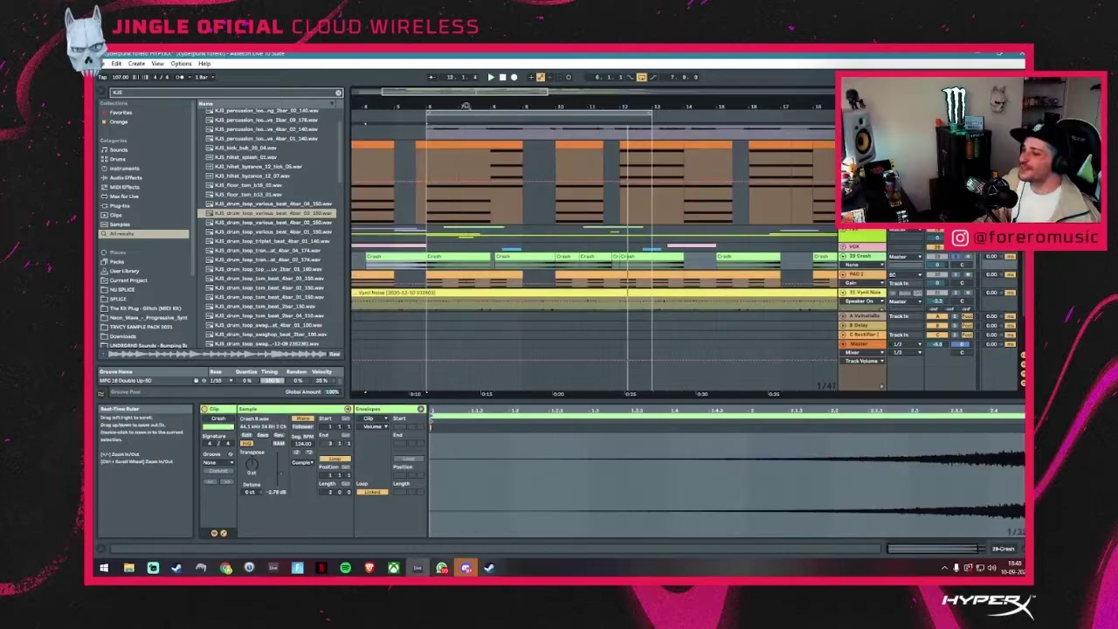
{"action": "scroll", "coordinate": [456, 206], "scroll_direction": "up", "scroll_amount": 6}
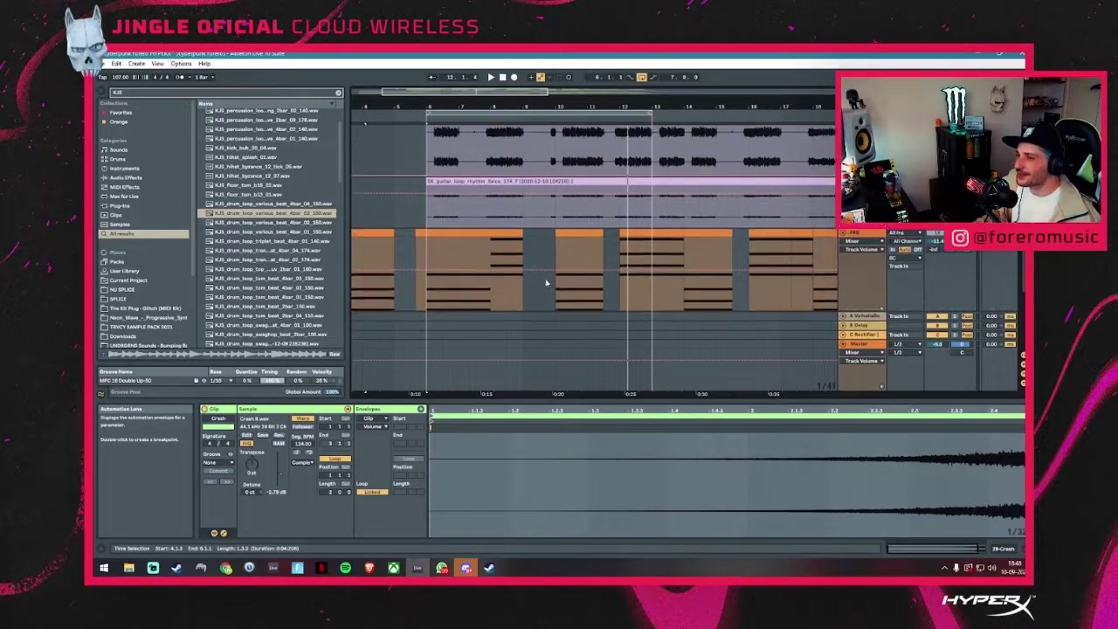
{"action": "scroll", "coordinate": [533, 219], "scroll_direction": "up", "scroll_amount": 6}
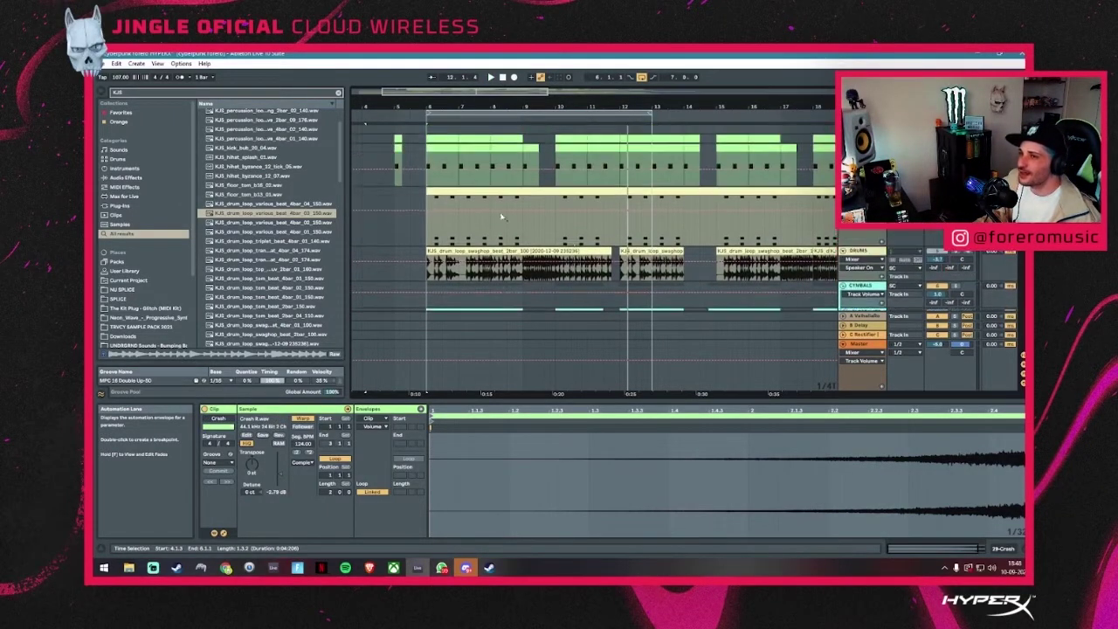
{"action": "scroll", "coordinate": [504, 243], "scroll_direction": "down", "scroll_amount": 2}
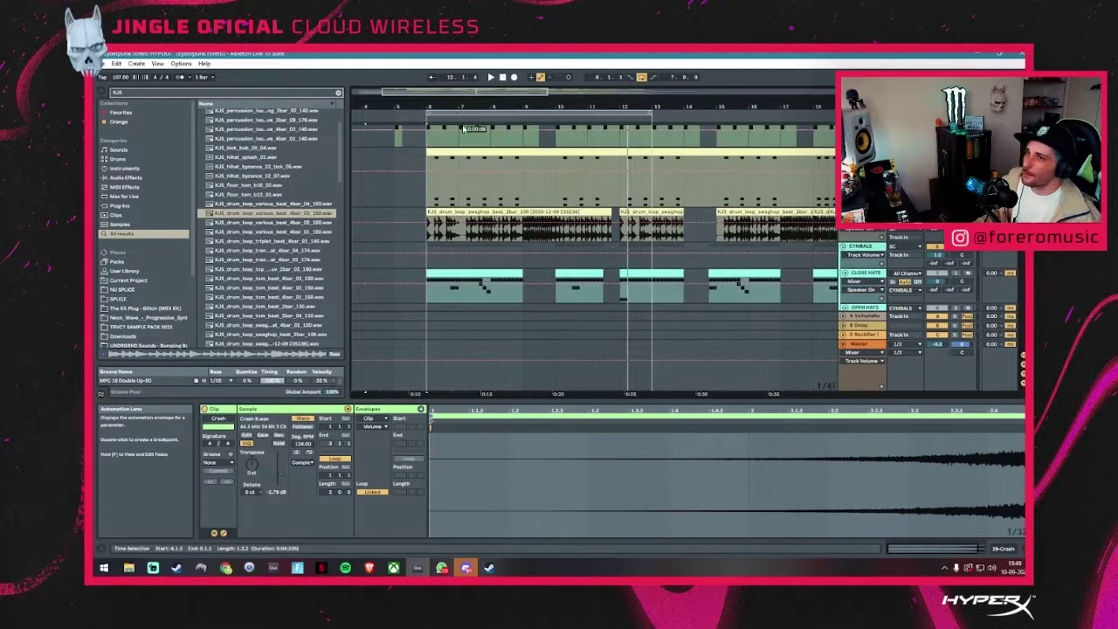
Step: Zoom in on the intro and play it with the reference video from the start of the SILENT impact clip
{"action": "key", "text": "plus"}
{"action": "left_click_drag", "start_coordinate": [545, 197], "coordinate": [379, 229]}
{"action": "scroll", "coordinate": [422, 242], "scroll_direction": "down", "scroll_amount": 3}
{"action": "left_click", "coordinate": [379, 250]}
{"action": "key", "text": "space"}
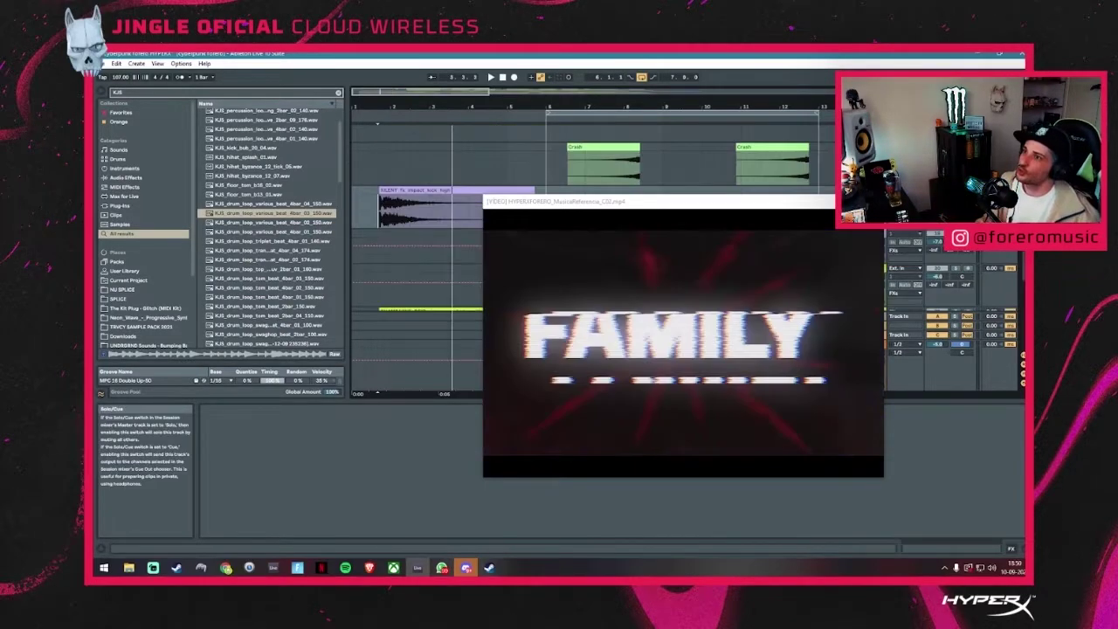
Step: Move the reference video window down away from the guitar tracks and unfold the BASS track
{"action": "scroll", "coordinate": [594, 183], "scroll_direction": "up", "scroll_amount": 4}
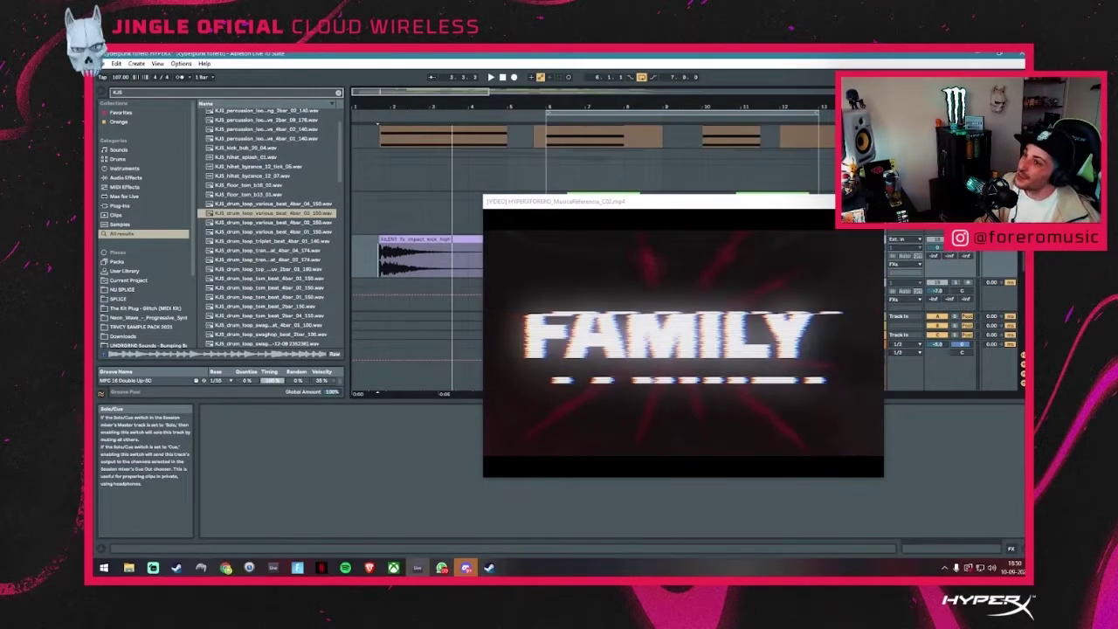
{"action": "scroll", "coordinate": [594, 183], "scroll_direction": "up", "scroll_amount": 3}
{"action": "left_click_drag", "start_coordinate": [834, 203], "coordinate": [783, 254]}
{"action": "left_click", "coordinate": [840, 252]}
{"action": "left_click", "coordinate": [844, 174]}
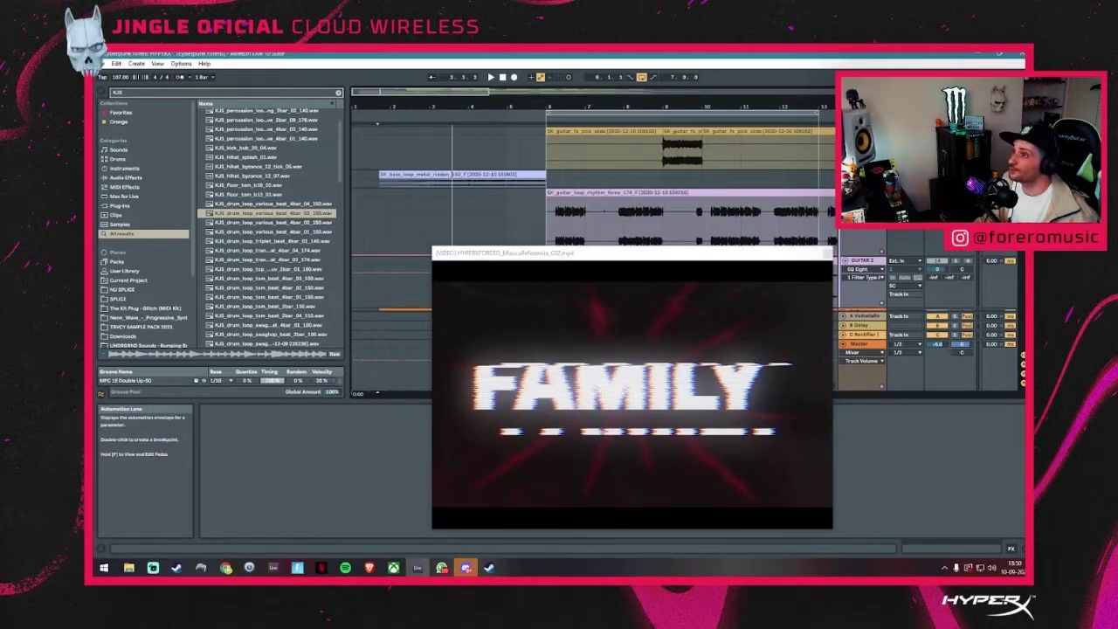
Step: Audition the metal bass loop from 1.3.3 on the BASS track, followed by the intro clip 125_BPM_Vocal_KIT_3_Emin on the VOX1 track
{"action": "left_click", "coordinate": [379, 196]}
{"action": "key", "text": "space"}
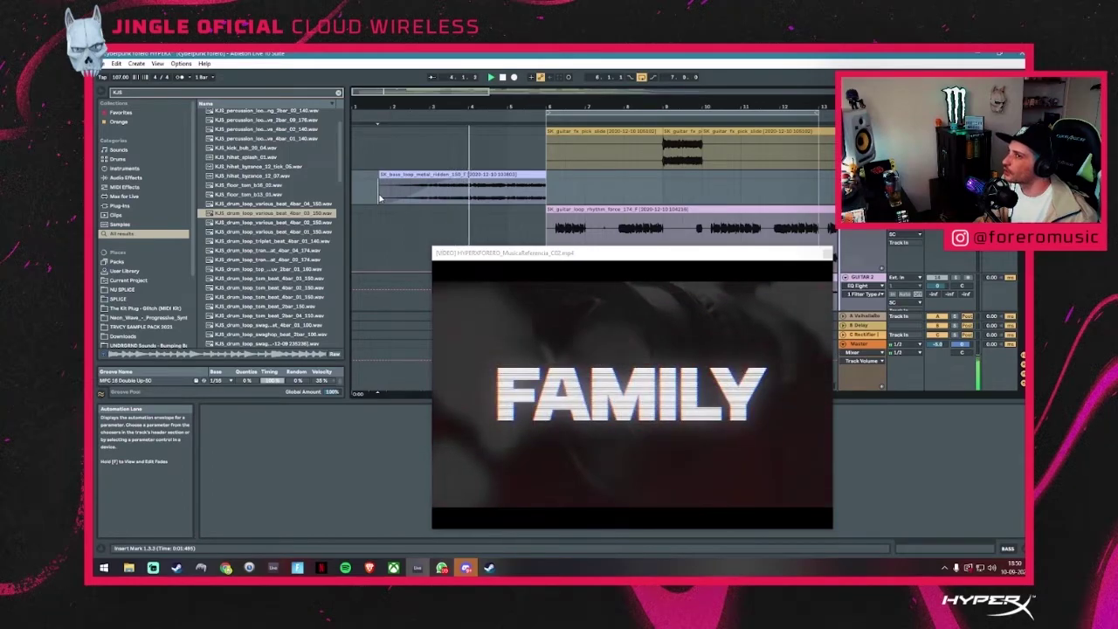
{"action": "scroll", "coordinate": [643, 207], "scroll_direction": "down", "scroll_amount": 3}
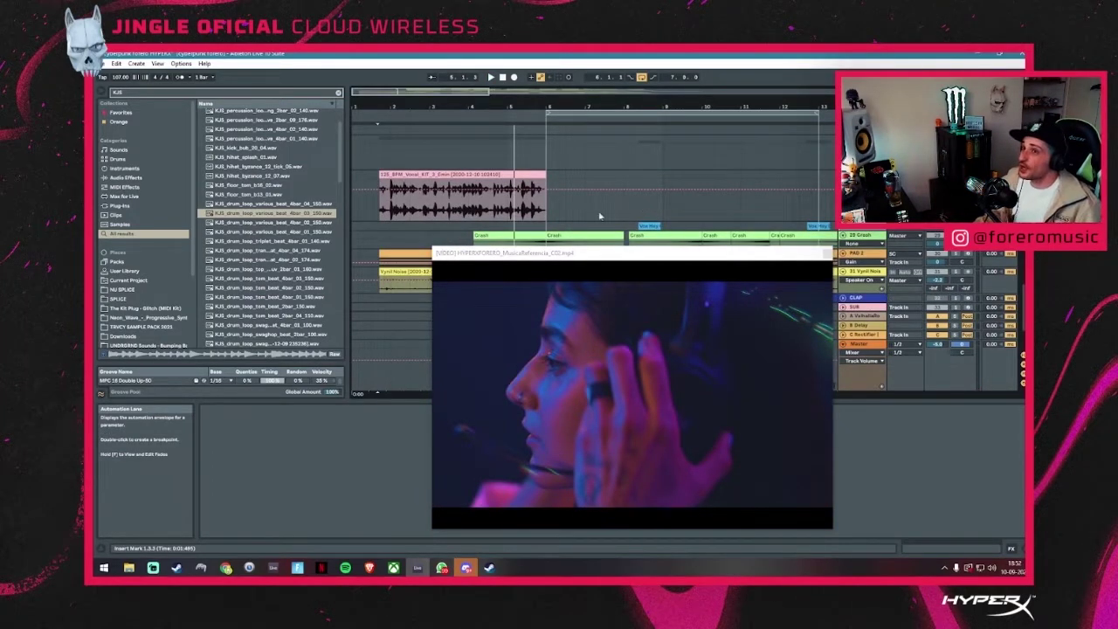
{"action": "left_click", "coordinate": [426, 173]}
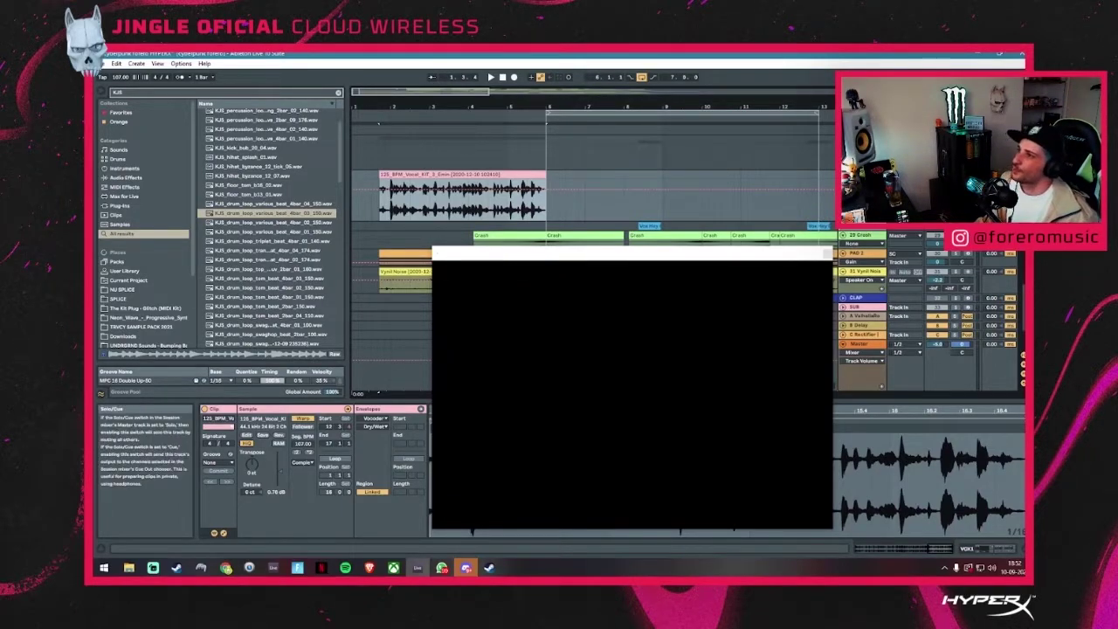
{"action": "key", "text": "space"}
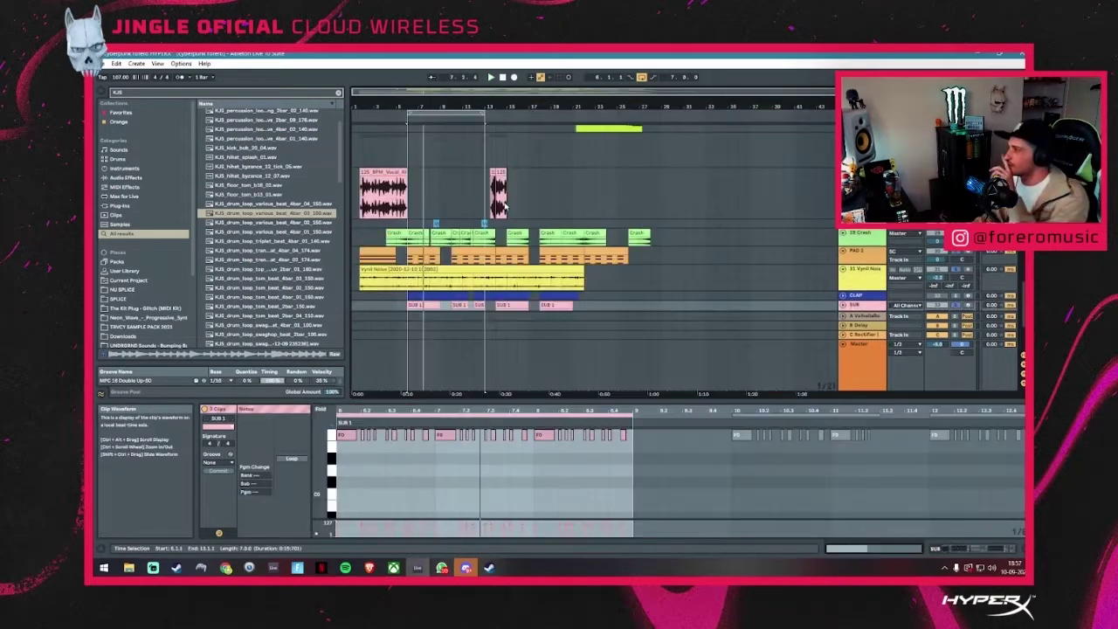
Step: Inspect the two short VOX1 vocal clips around bar 14 and play them from the start of the first clip
{"action": "left_click", "coordinate": [499, 172]}
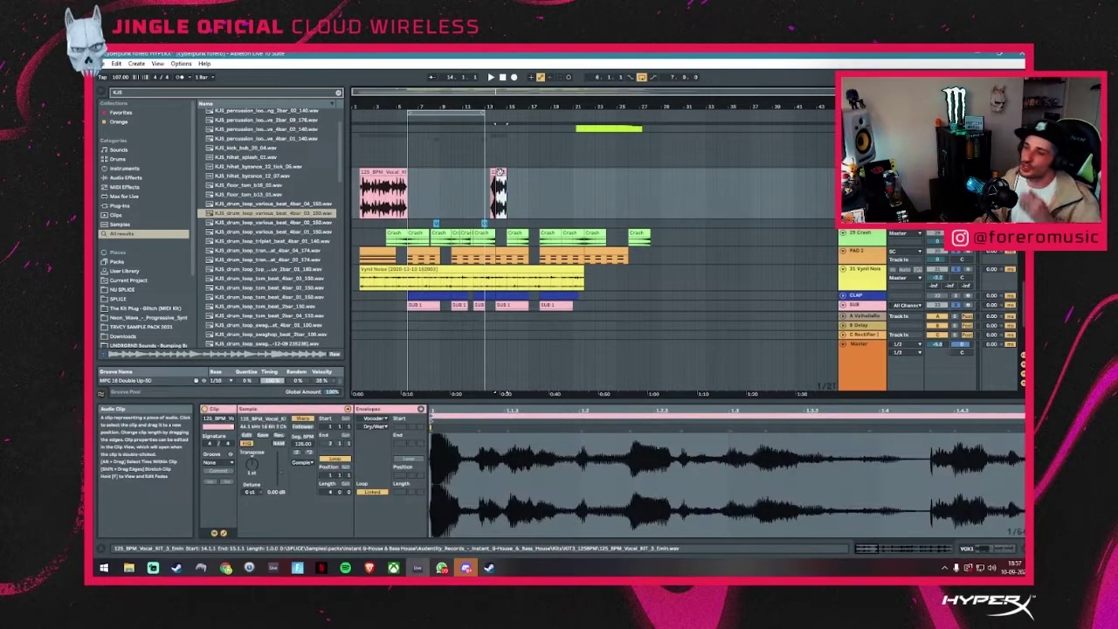
{"action": "left_click", "coordinate": [499, 175]}
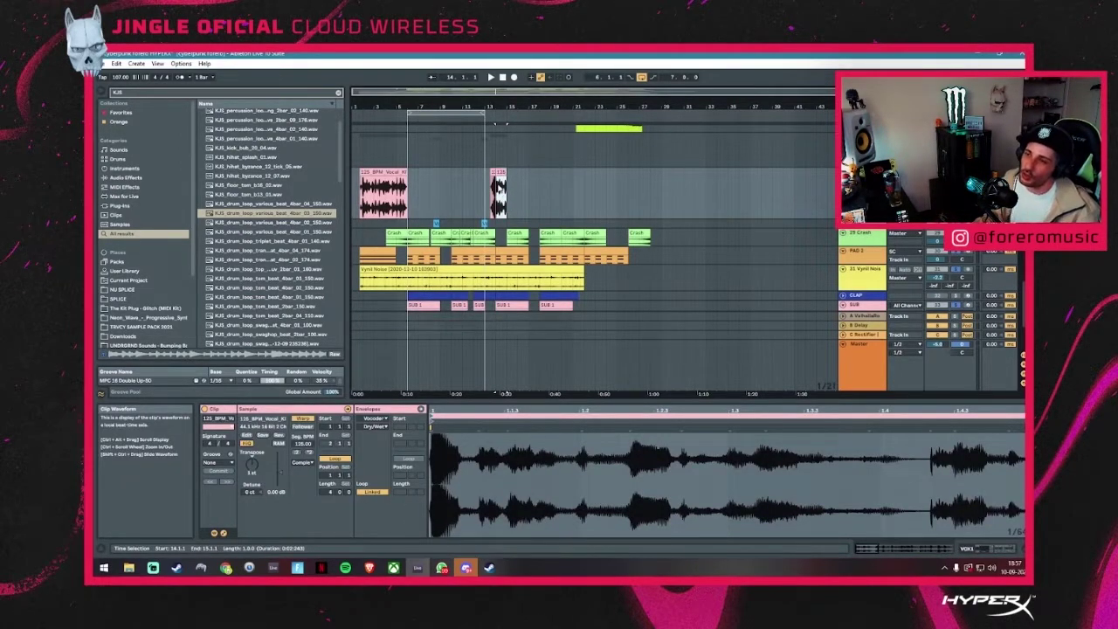
{"action": "left_click_drag", "start_coordinate": [516, 103], "coordinate": [562, 201]}
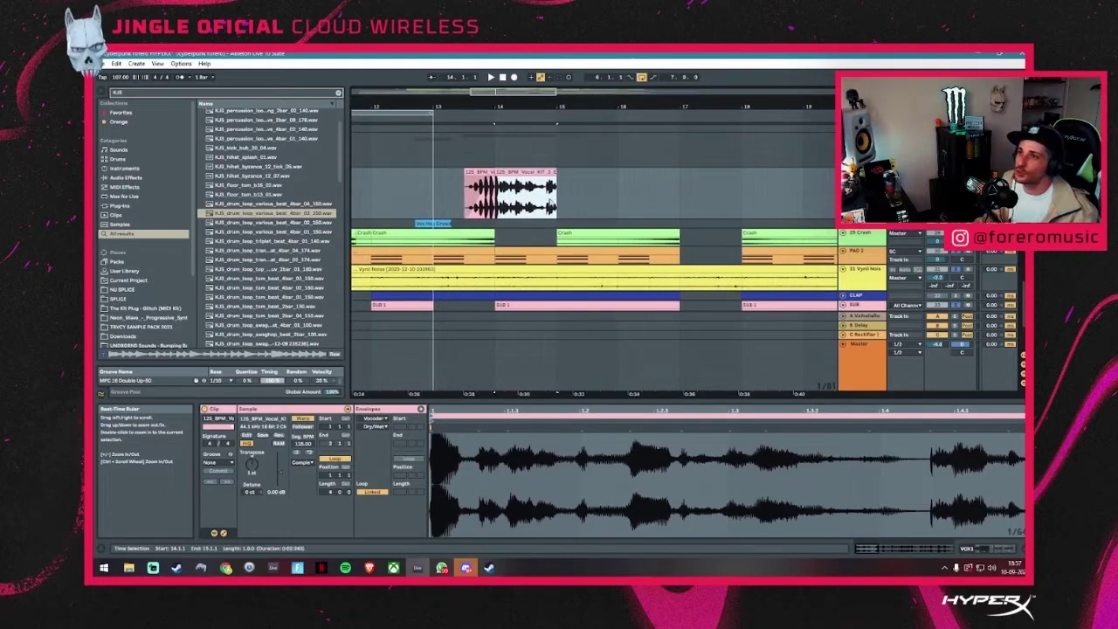
{"action": "left_click", "coordinate": [561, 202]}
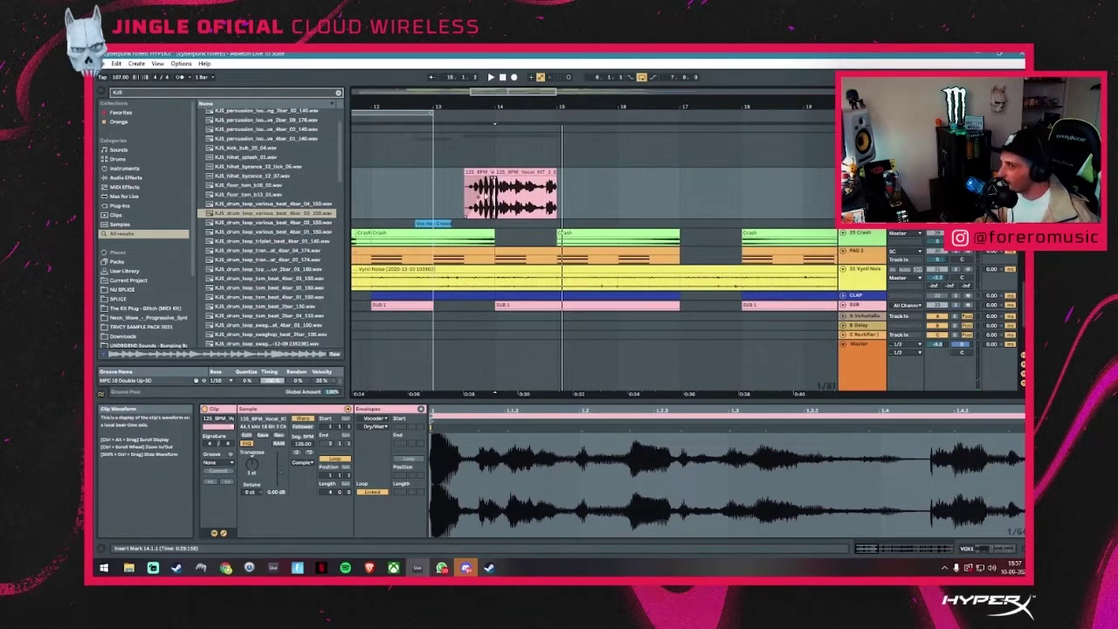
{"action": "left_click", "coordinate": [469, 204]}
{"action": "key", "text": "space"}
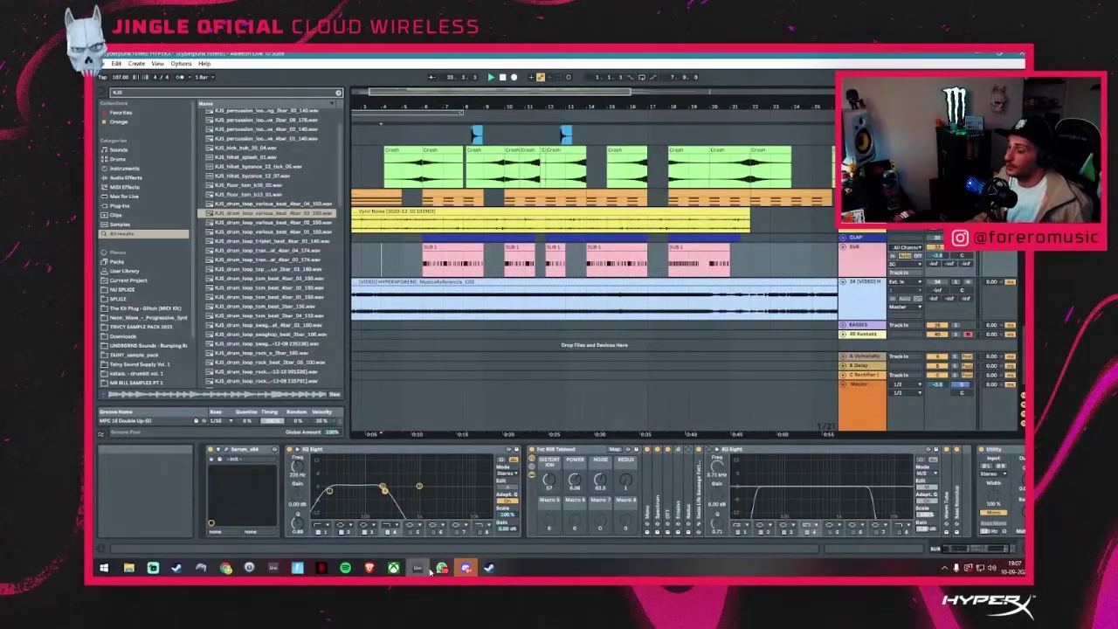
{"action": "mouse_move", "coordinate": [430, 572]}
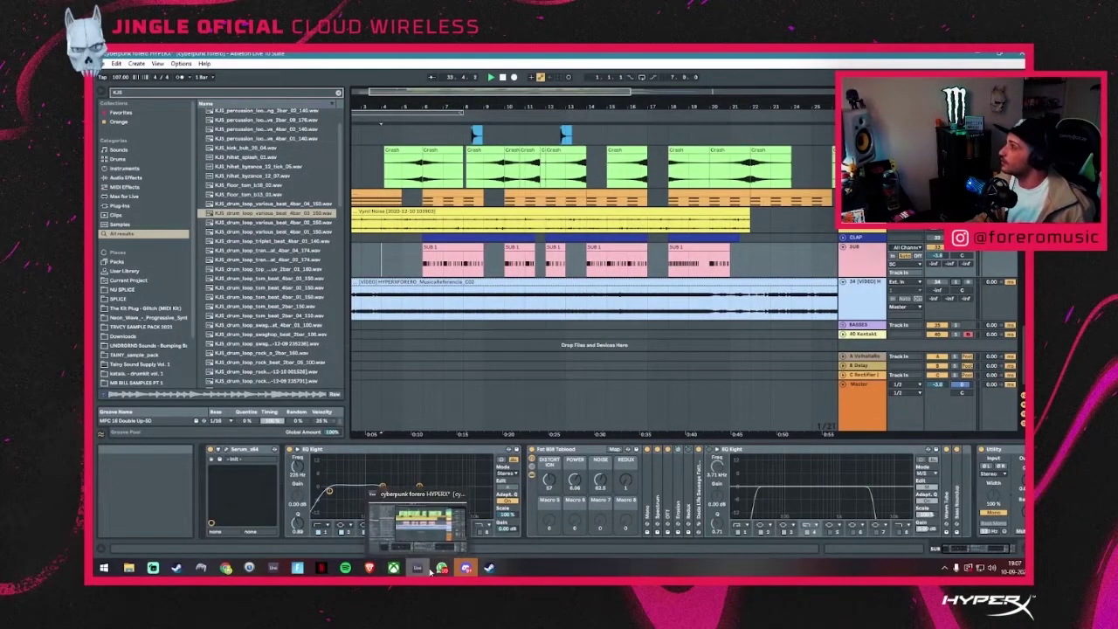